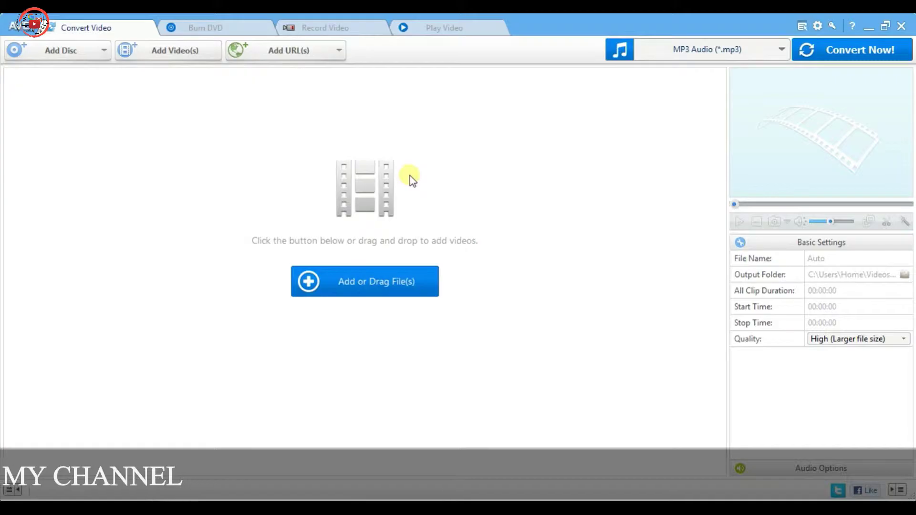
Add the Recording 1 M4A file from the Mic Unboxing folder to the converter and convert it to MP3.
click(566, 286)
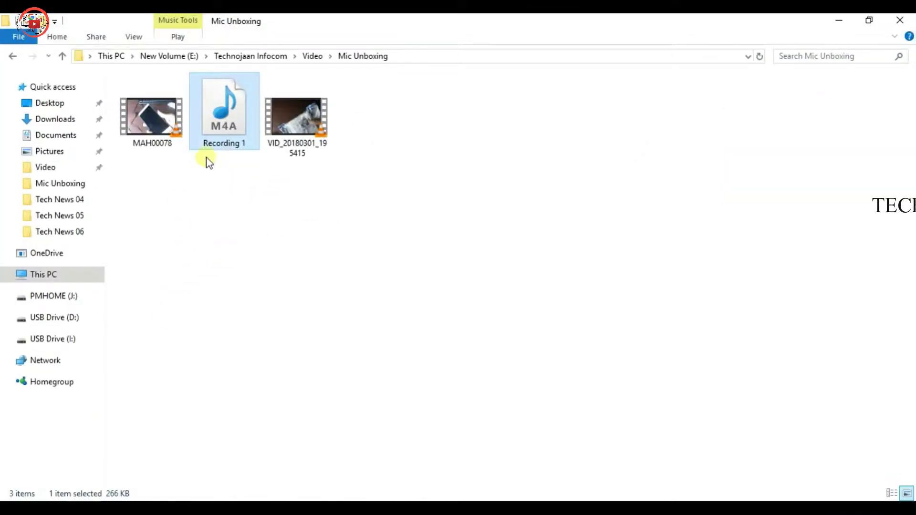
drag(222, 146, 242, 216)
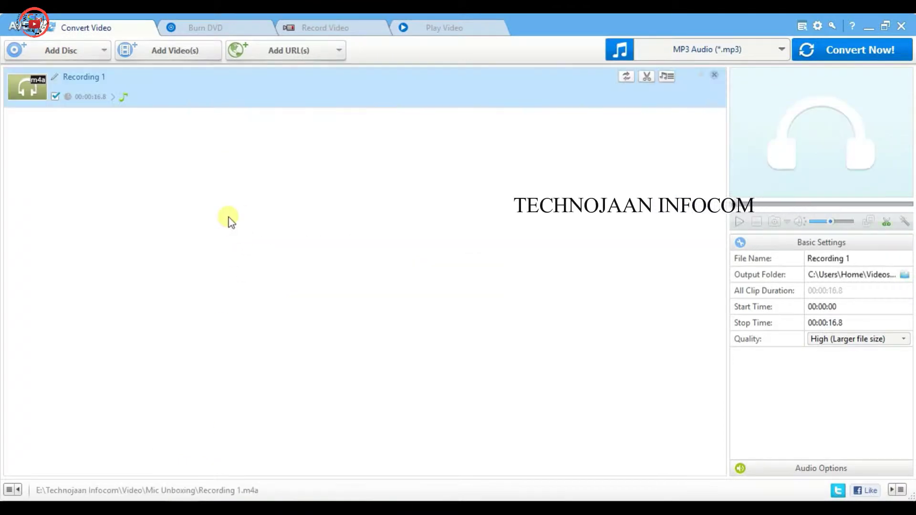
click(837, 50)
Open the converted file's destination folder, show its contents as icons and load the Recording 1 MP3 into Audacity.
right_click(428, 76)
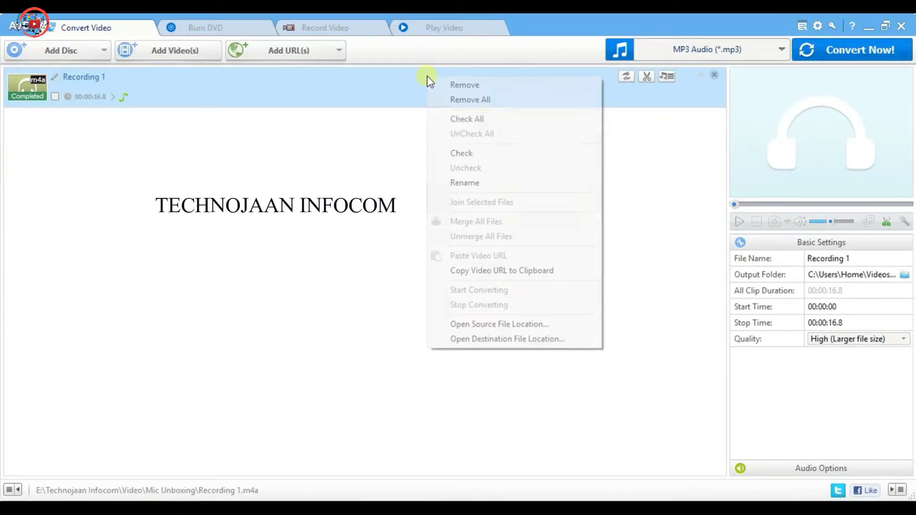
click(498, 337)
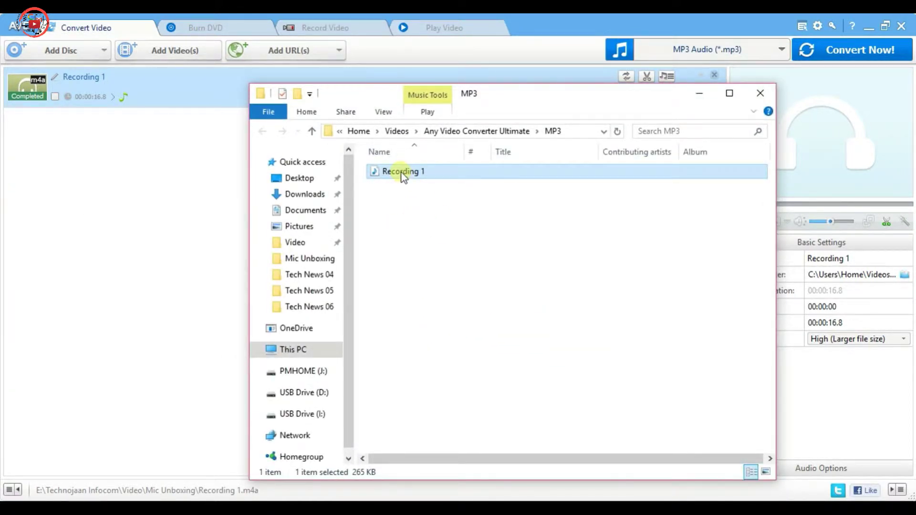
click(381, 112)
click(463, 139)
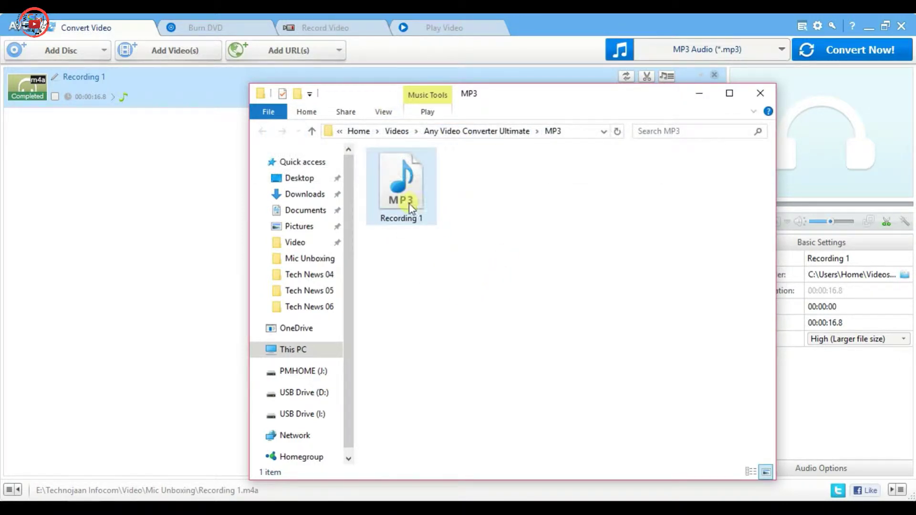
drag(409, 206, 253, 276)
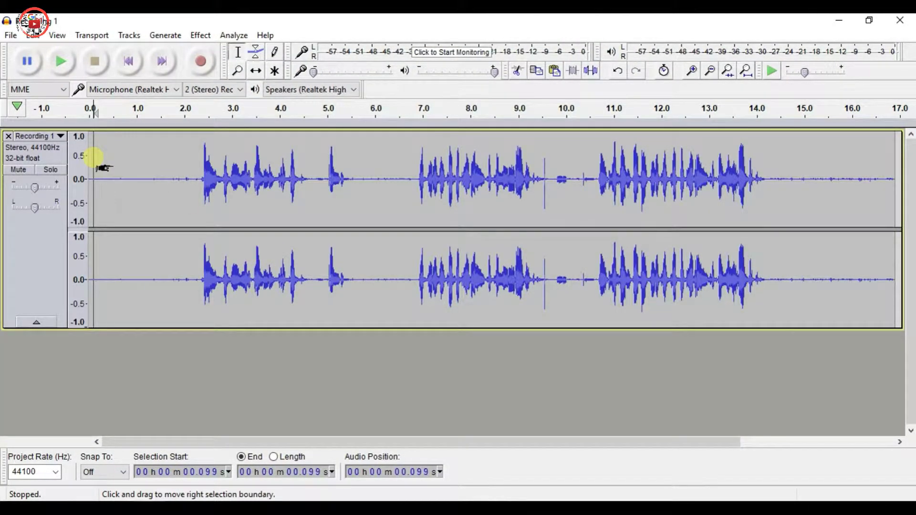
Play the opening seconds of the recording, stop playback and lower the system speaker volume to 52.
click(65, 67)
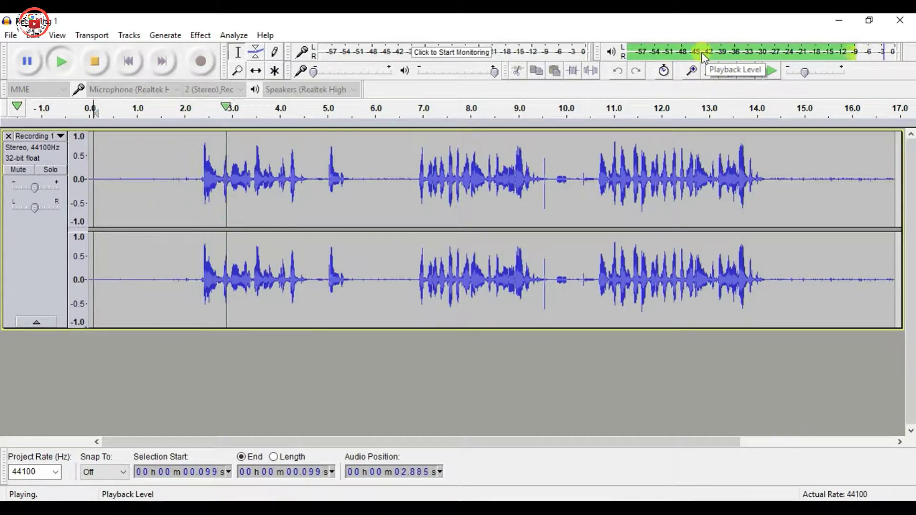
click(98, 63)
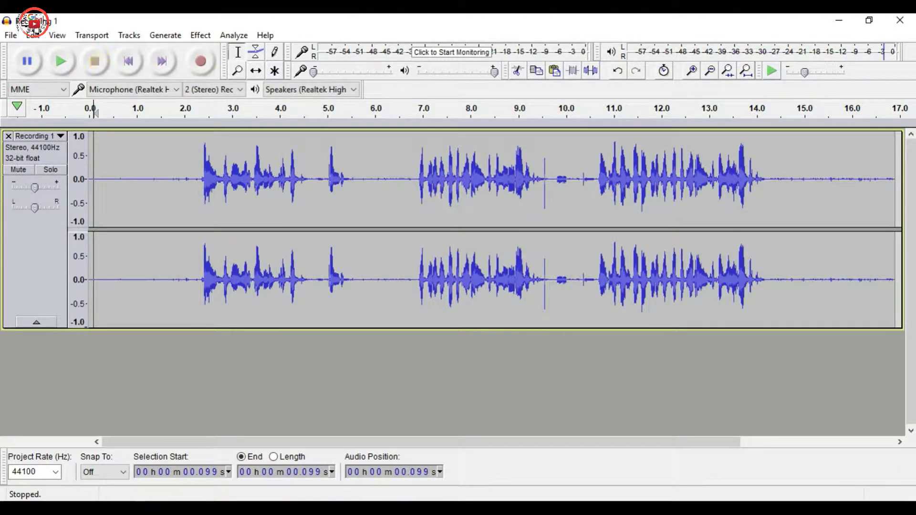
key(XF86AudioLowerVolume)
key(XF86AudioLowerVolume)
key(XF86AudioLowerVolume)
key(XF86AudioLowerVolume)
key(XF86AudioLowerVolume)
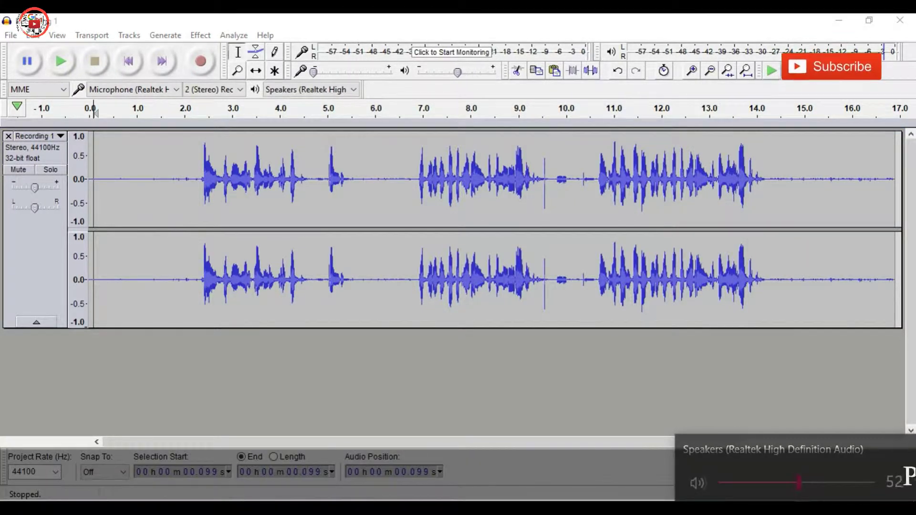
Play the recording twice from about 0.4 s to listen for background noise, stopping playback each time.
click(110, 157)
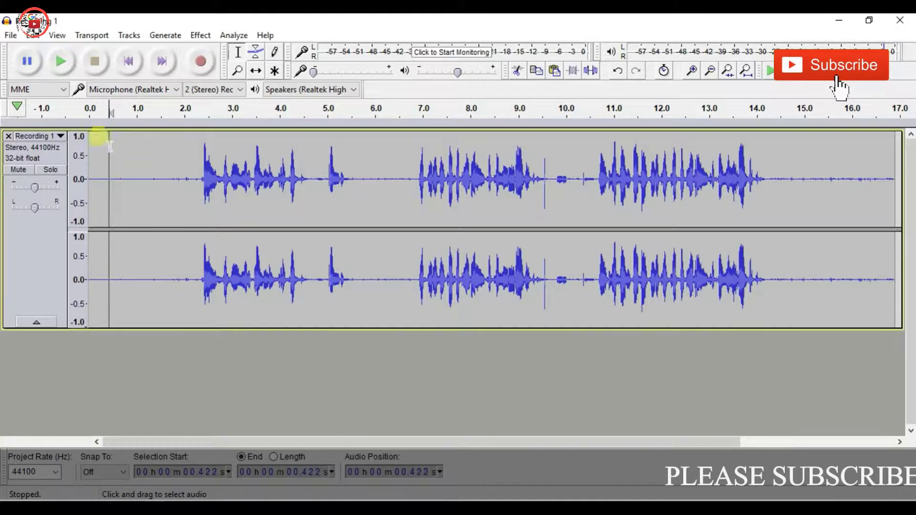
click(61, 61)
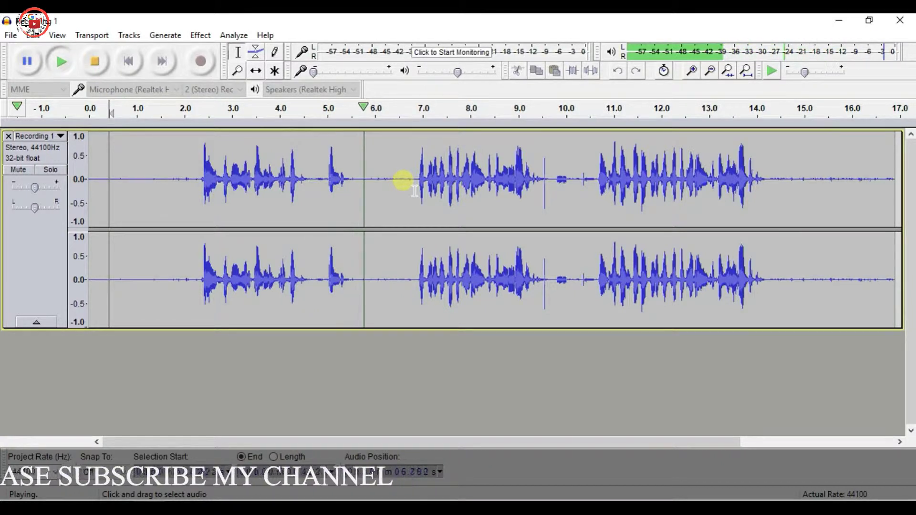
click(95, 63)
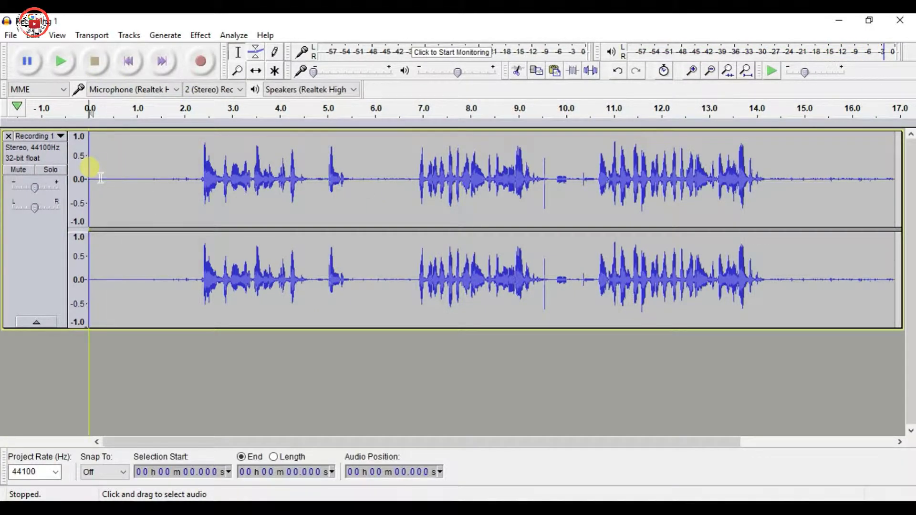
click(109, 178)
key(space)
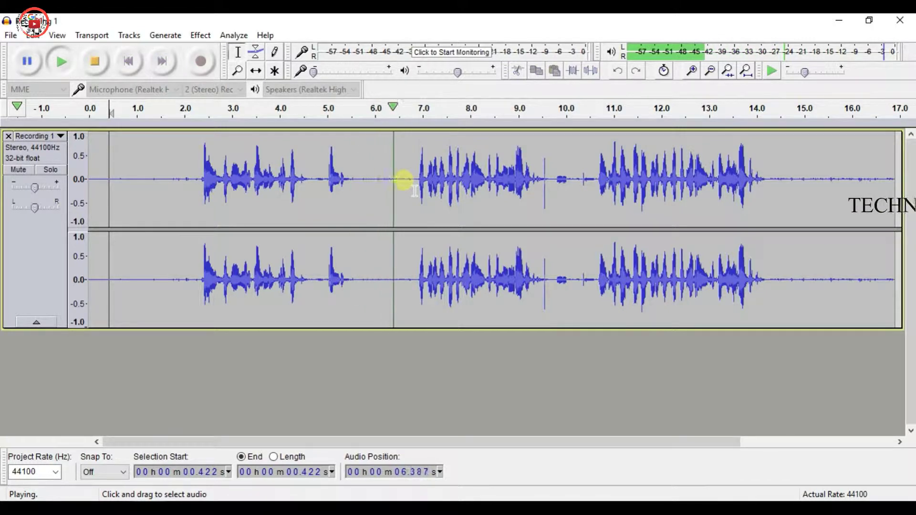
click(95, 63)
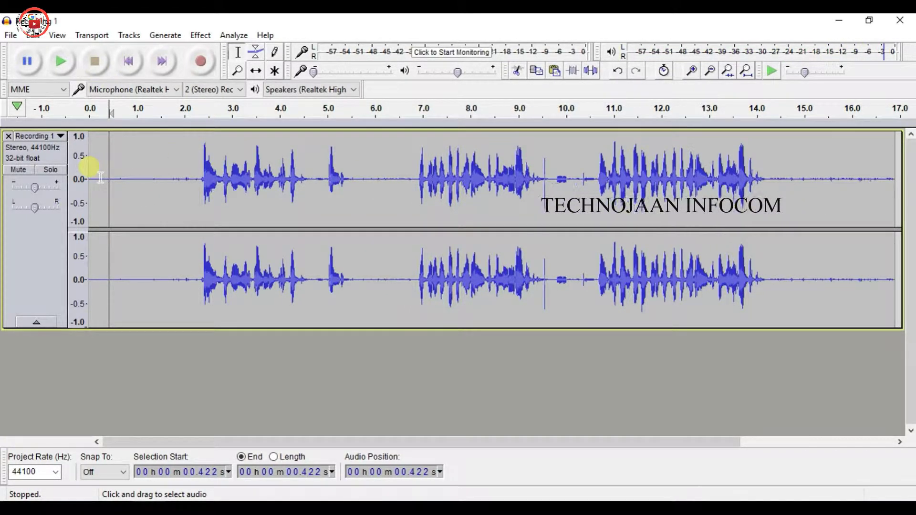
Capture a noise profile with Noise Reduction from the speech-free opening of the track, 0 to about 2.3 s.
drag(93, 177, 209, 201)
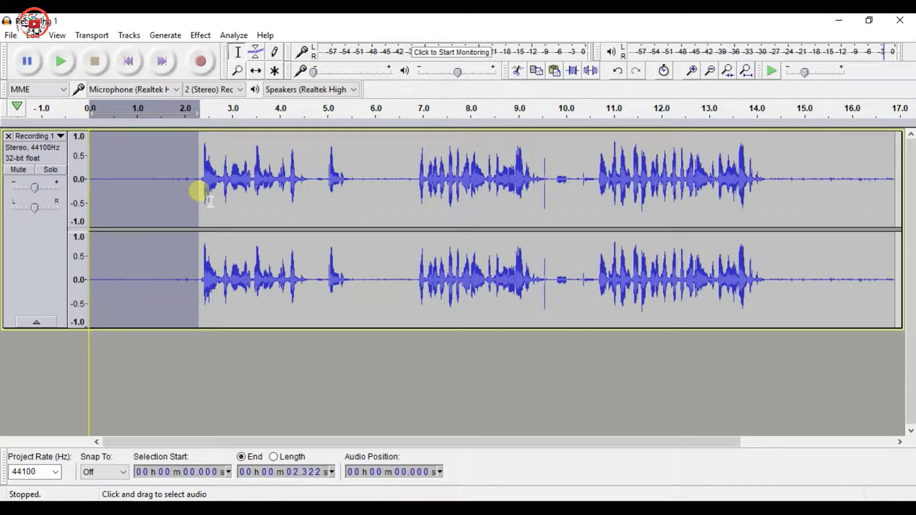
mouse_move(207, 200)
mouse_down()
mouse_move(105, 186)
mouse_move(209, 201)
mouse_up()
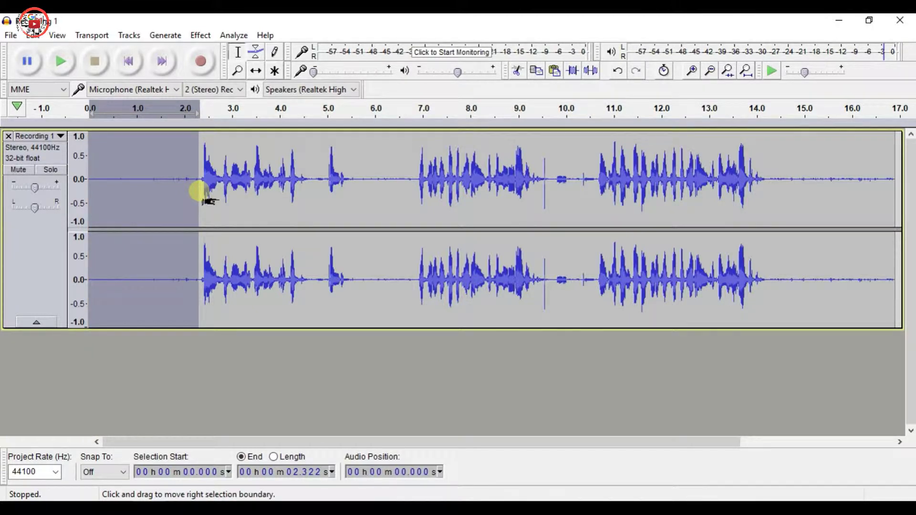
click(193, 38)
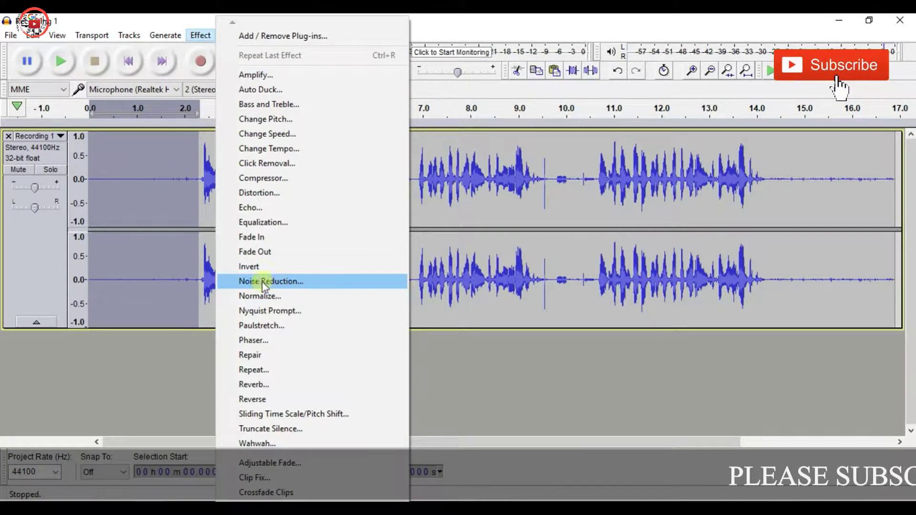
click(267, 283)
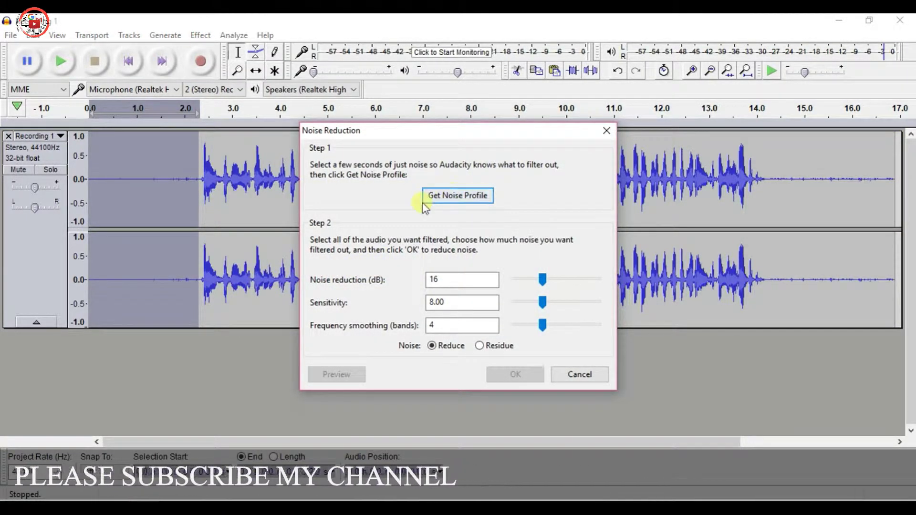
click(461, 198)
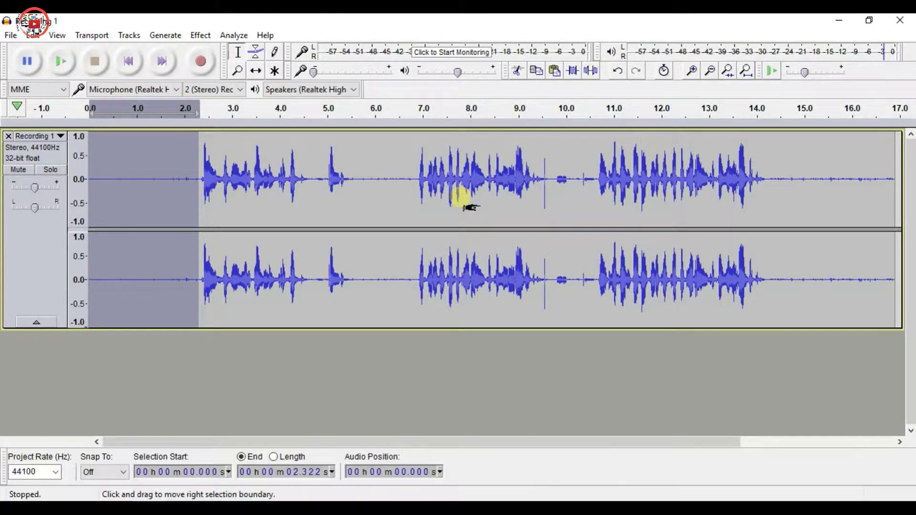
Apply Noise Reduction to the entire track with the noise option set to Reduce.
key(ctrl+a)
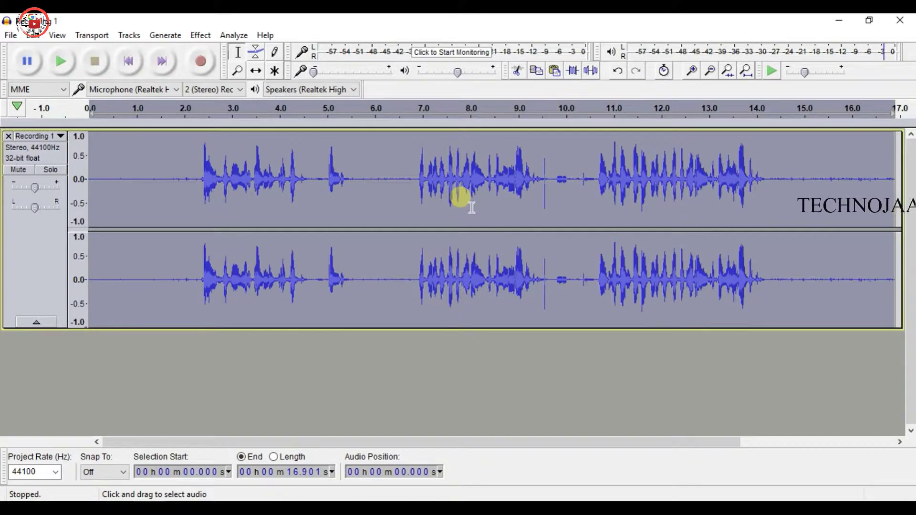
click(200, 35)
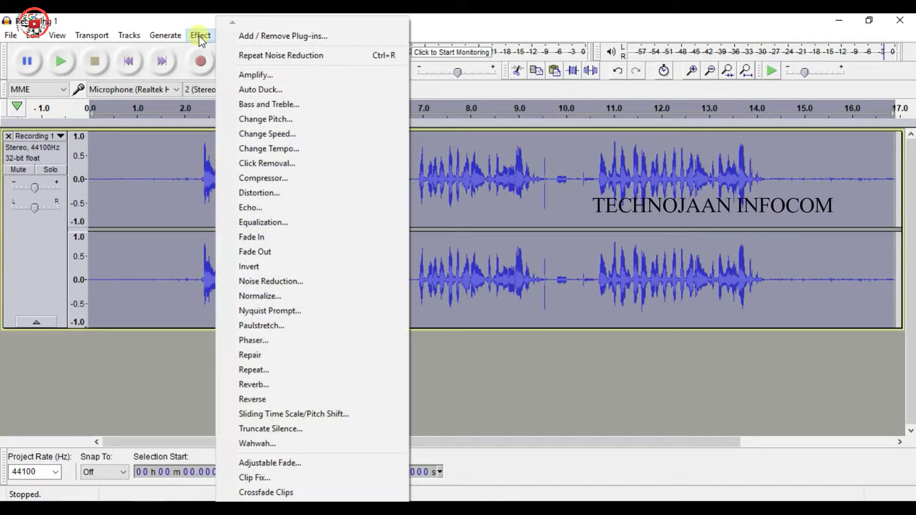
click(270, 283)
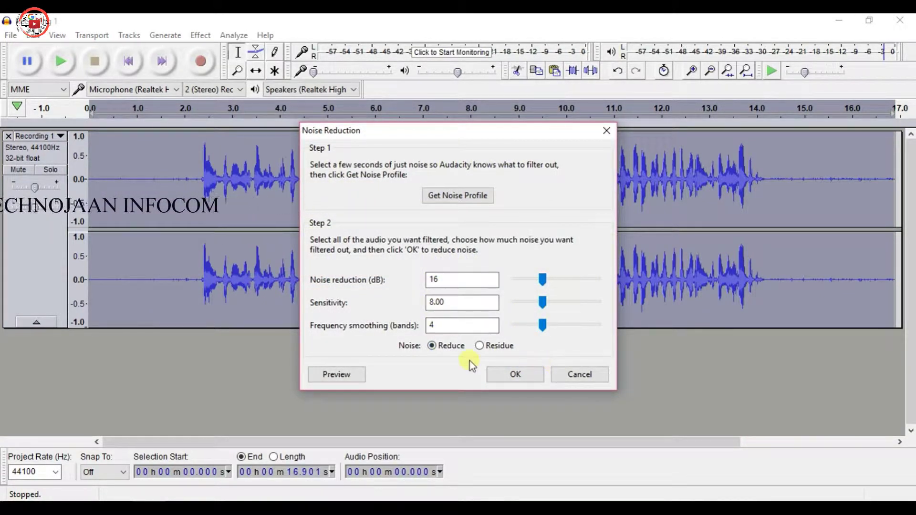
click(483, 347)
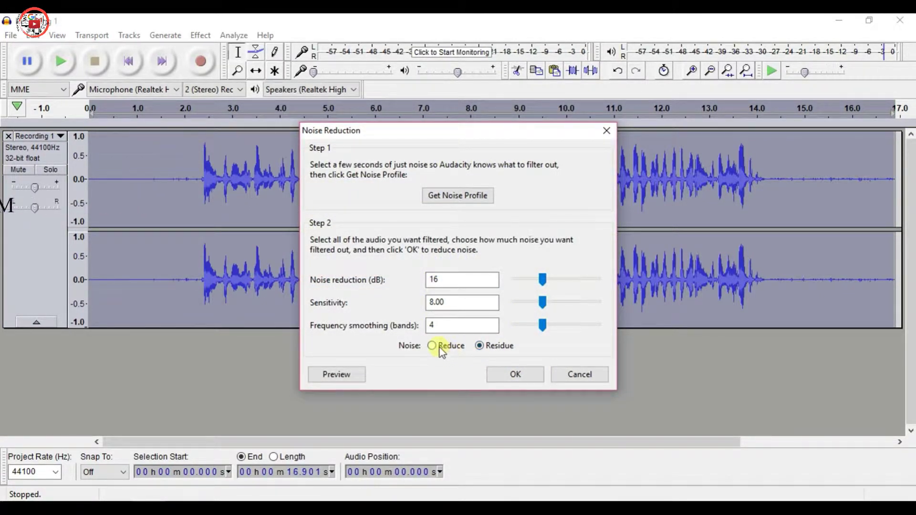
click(440, 348)
click(480, 346)
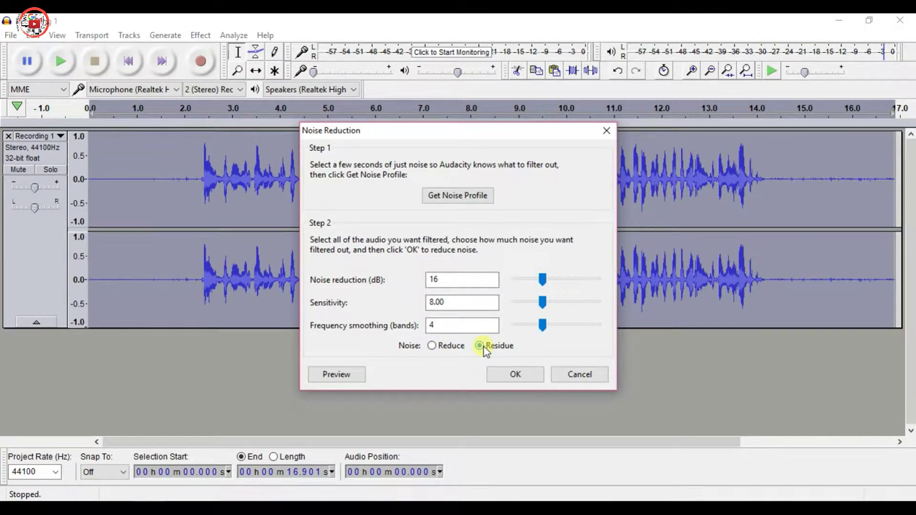
click(438, 348)
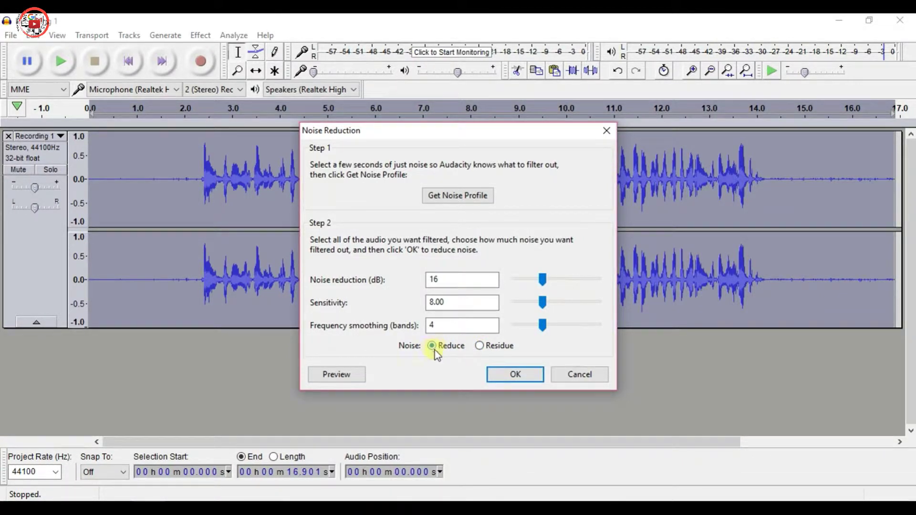
click(505, 375)
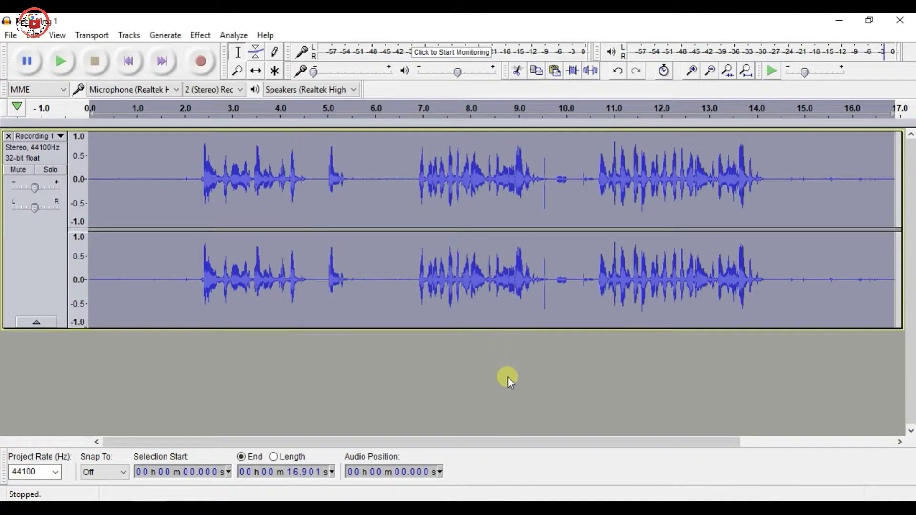
Play the noise-reduced track from near its beginning to check the sound, and stop playback.
click(94, 179)
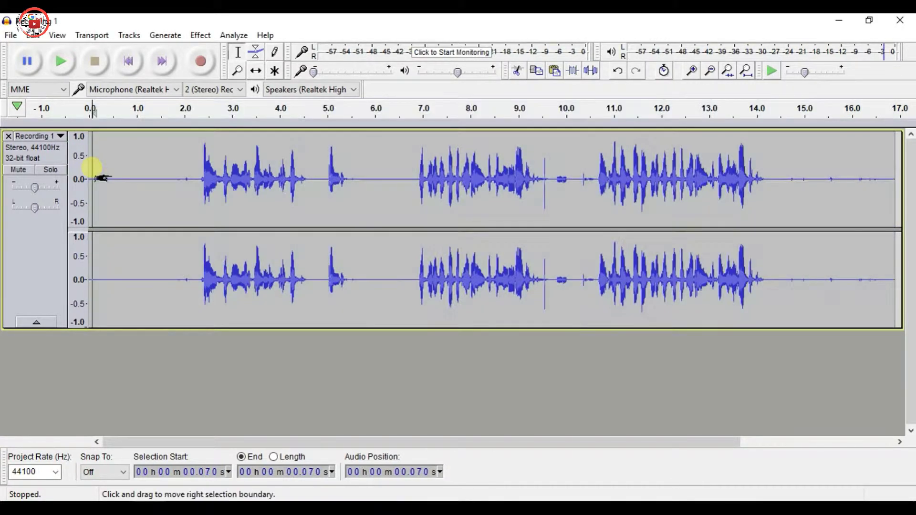
click(63, 62)
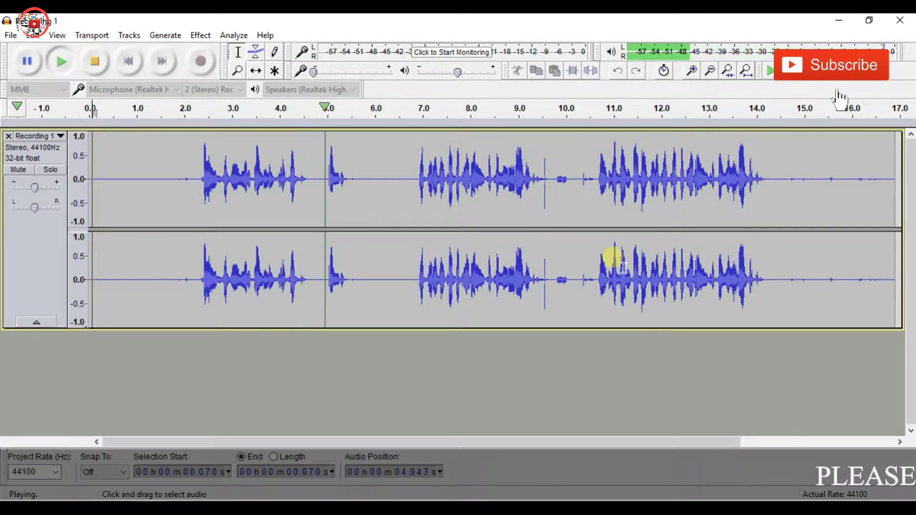
click(96, 66)
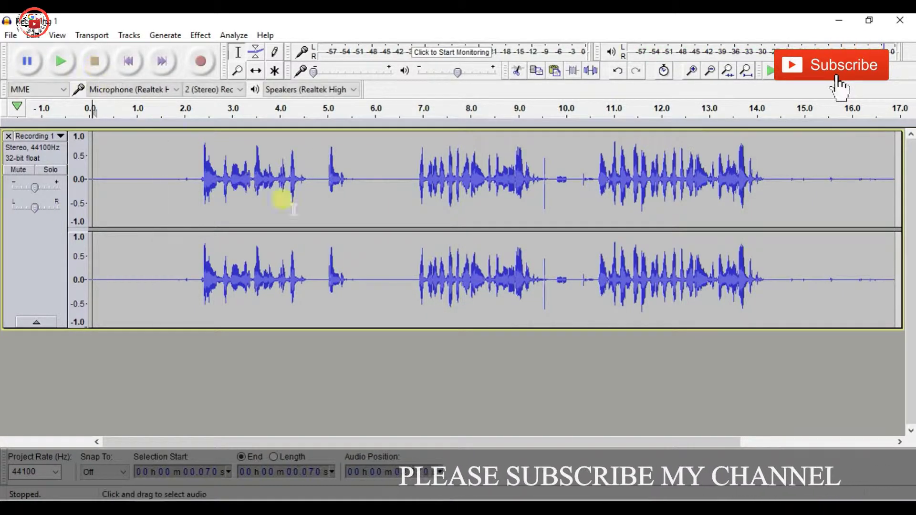
double_click(318, 228)
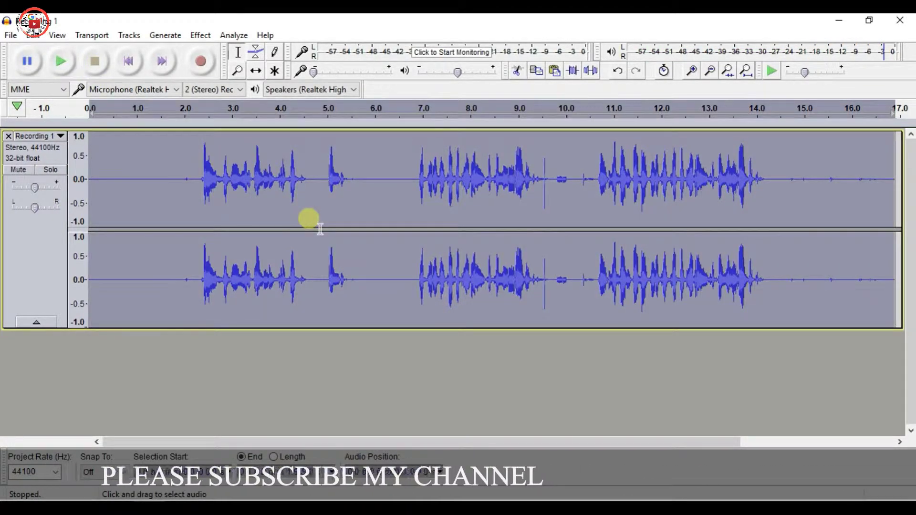
click(307, 219)
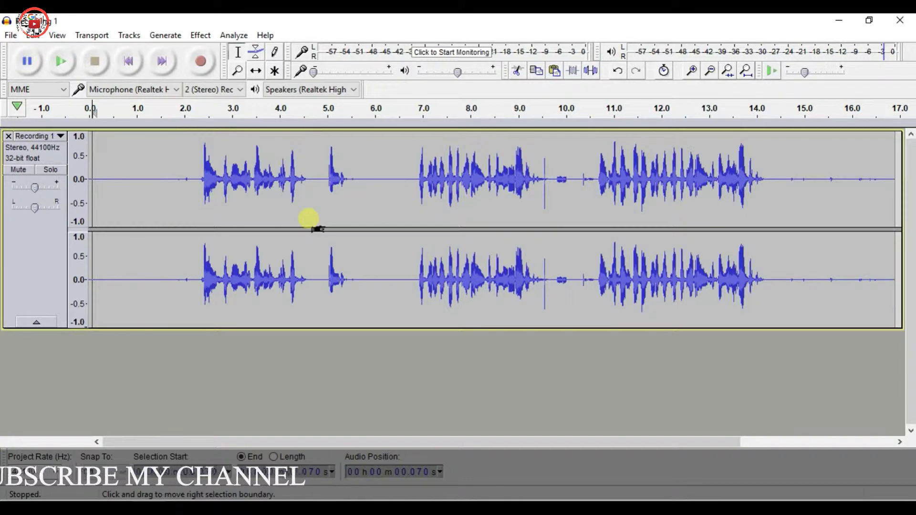
double_click(317, 228)
click(317, 228)
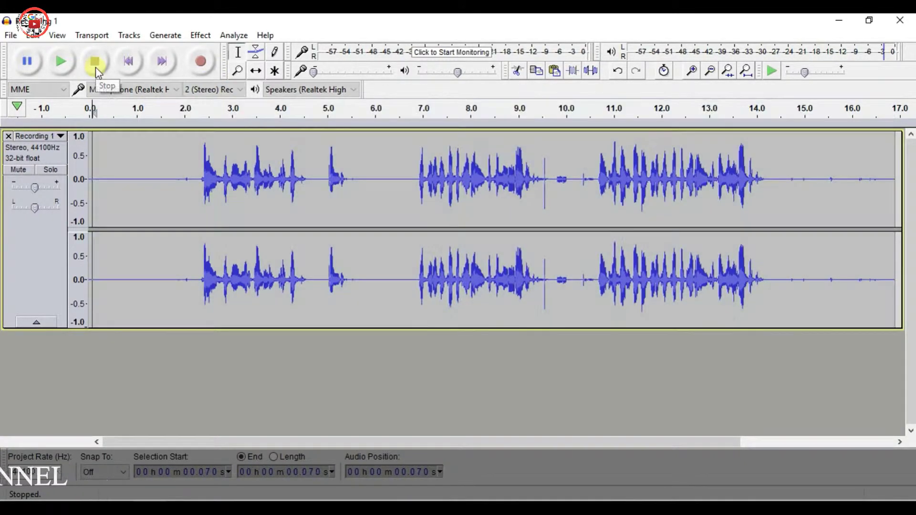
Apply Equalization with the Bass Boost curve to the entire recording.
double_click(317, 229)
click(201, 36)
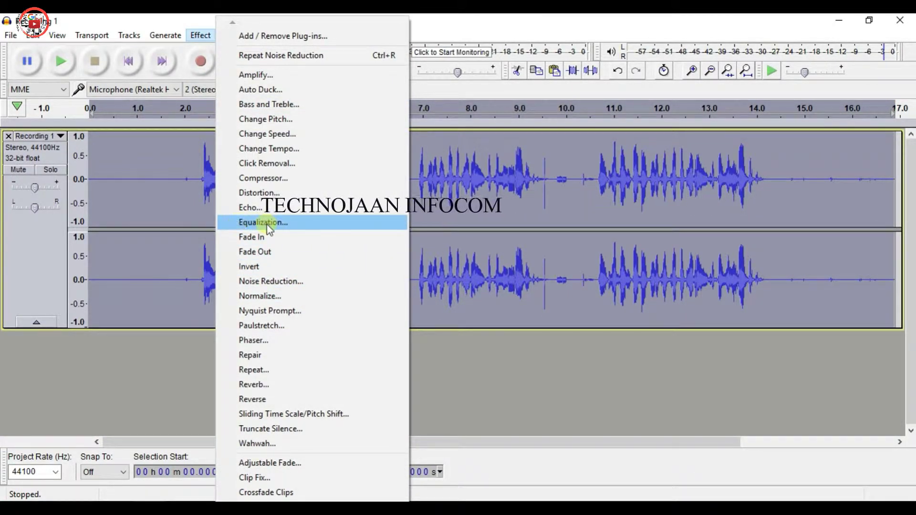
click(241, 225)
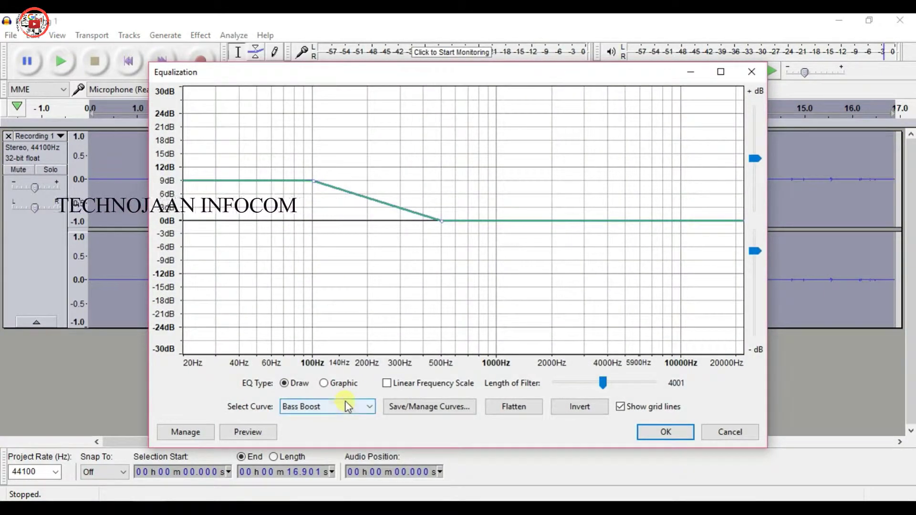
click(346, 405)
click(316, 440)
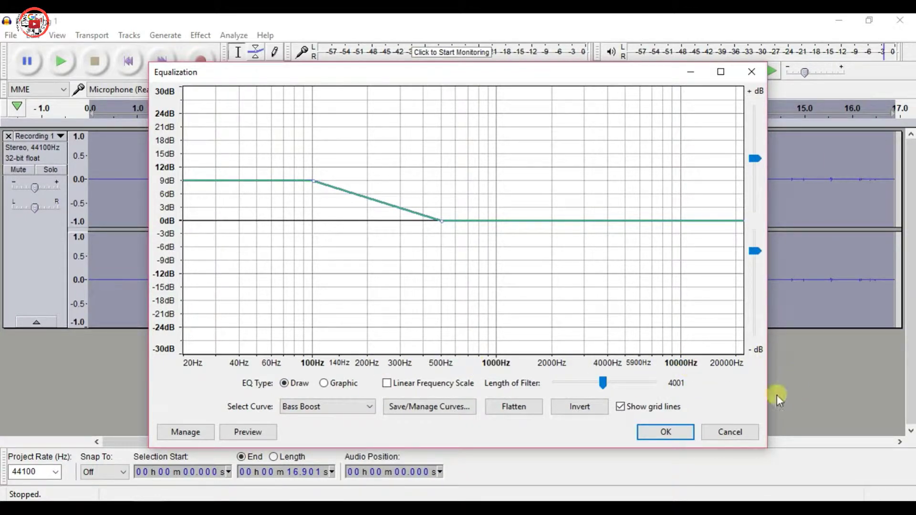
click(666, 432)
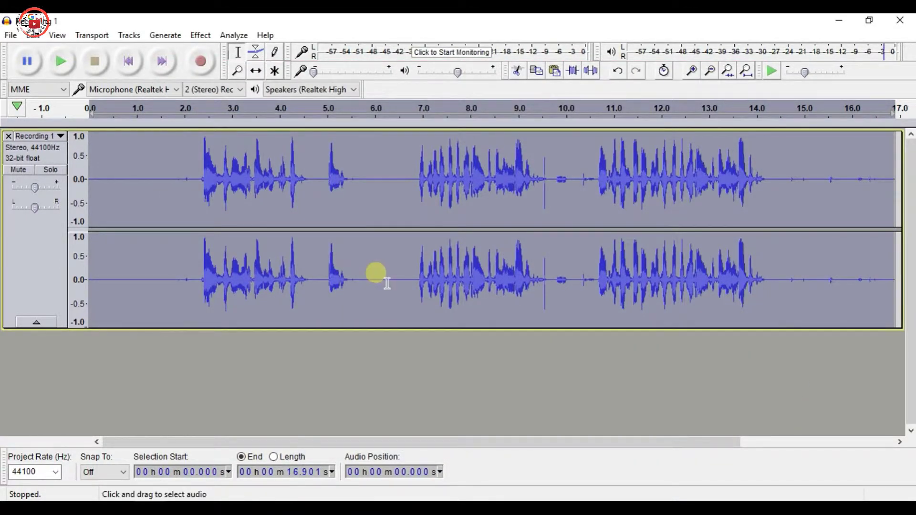
Apply Equalization again to the whole track, this time with the Treble Boost curve.
click(202, 37)
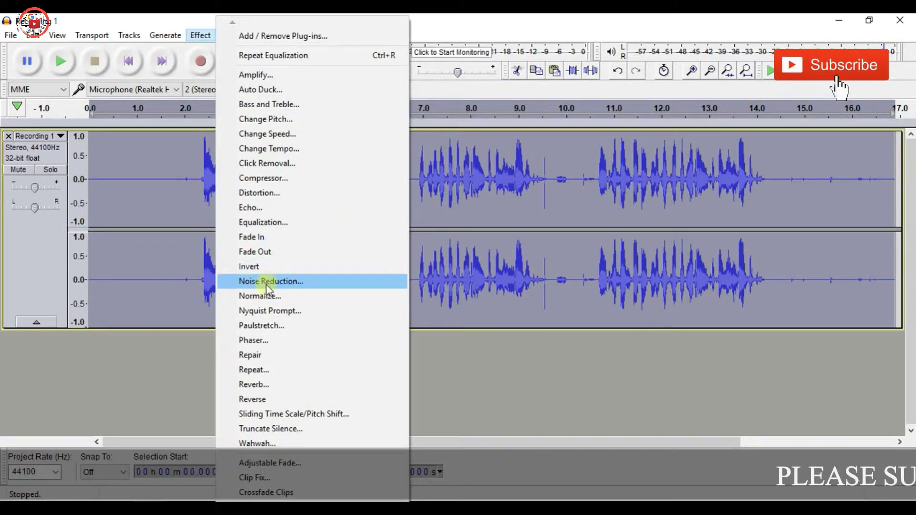
click(263, 223)
click(313, 406)
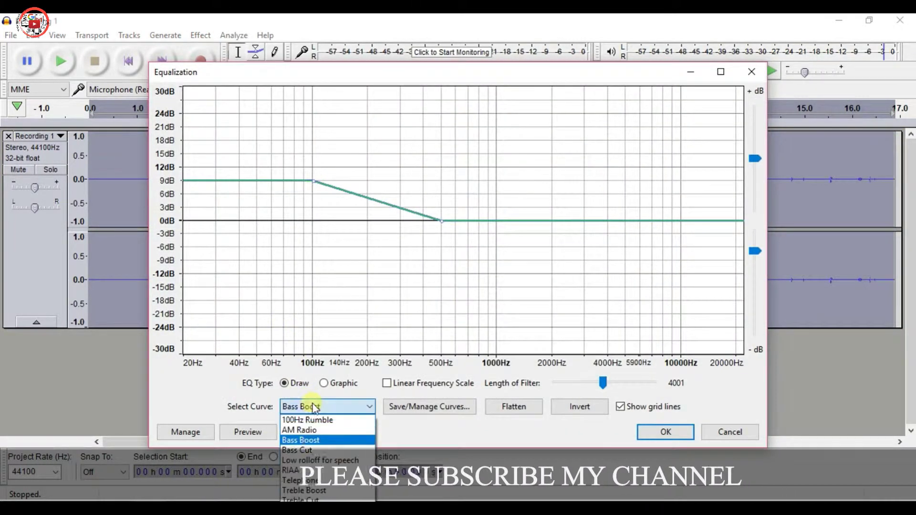
click(317, 491)
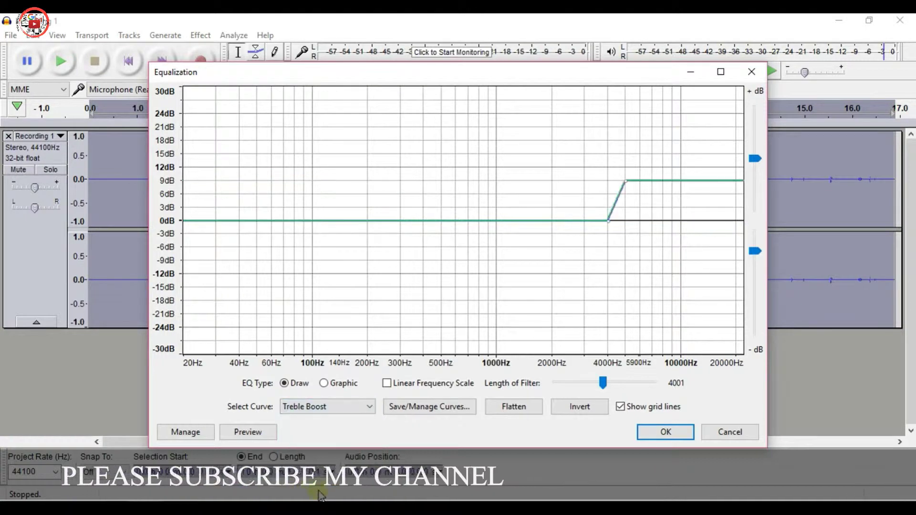
click(663, 431)
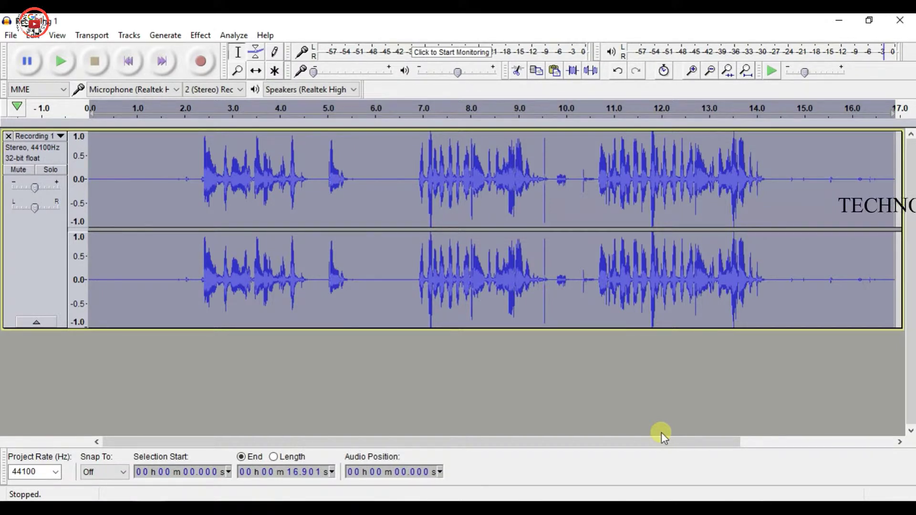
Normalize the whole track to a maximum amplitude of -1.0 dB with DC offset removal on.
click(201, 34)
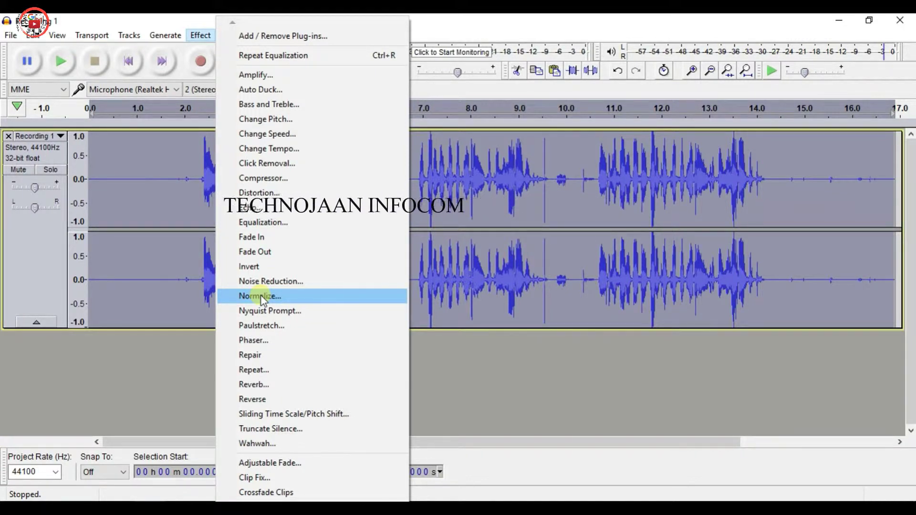
click(260, 296)
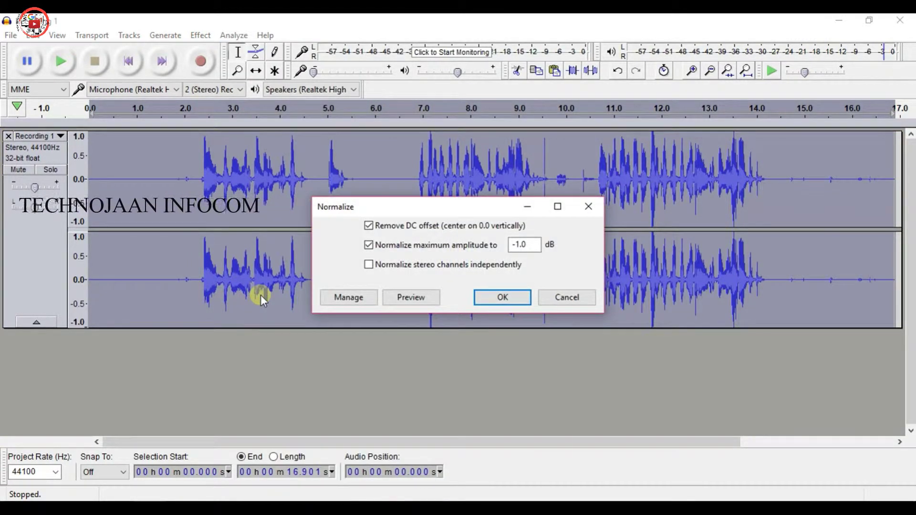
click(502, 297)
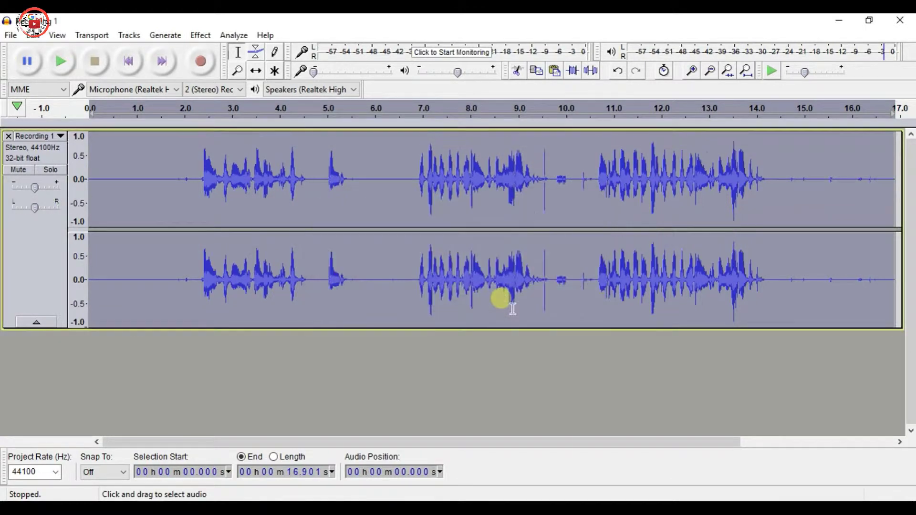
Play the normalized track from about 0.18 s to check the sound, and stop playback.
click(100, 168)
click(61, 61)
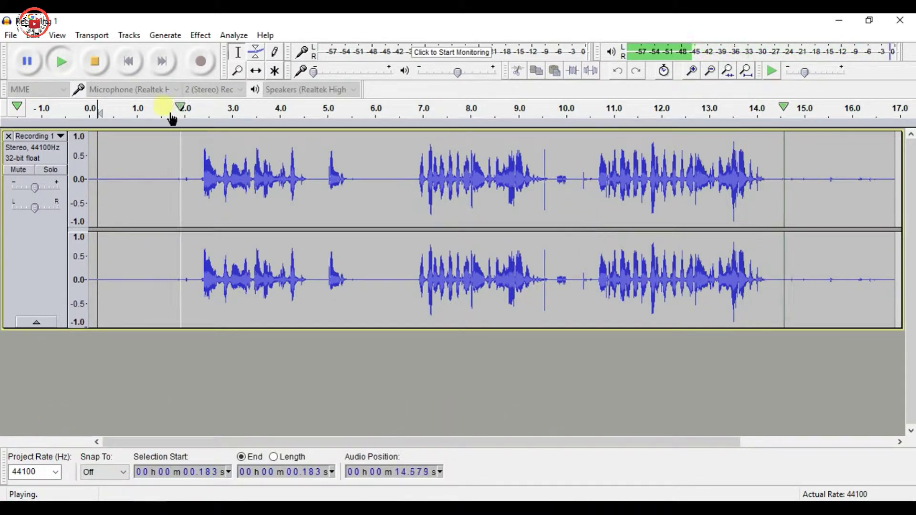
click(99, 61)
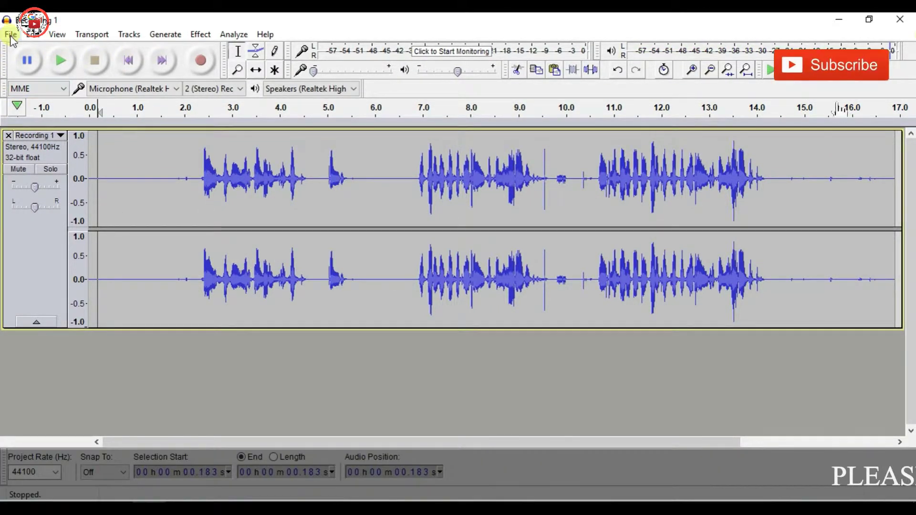
Start exporting the finished track as an audio file.
click(10, 35)
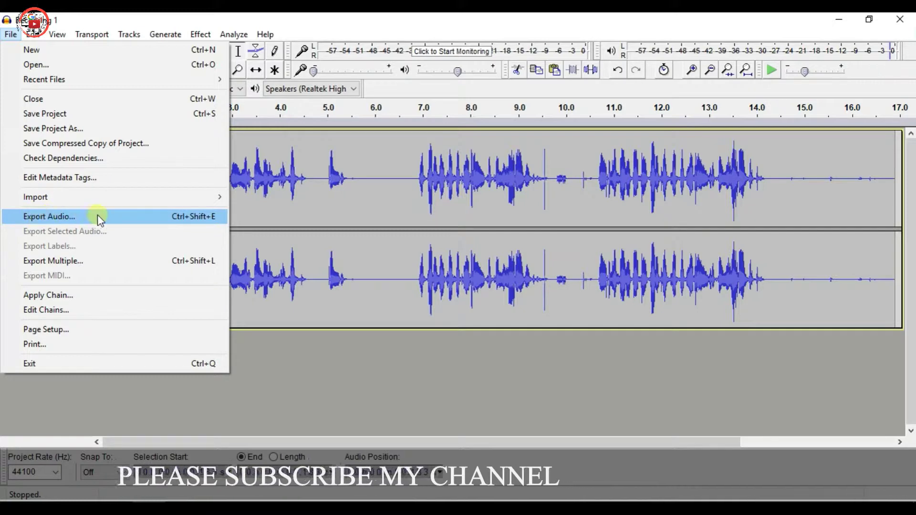
click(67, 217)
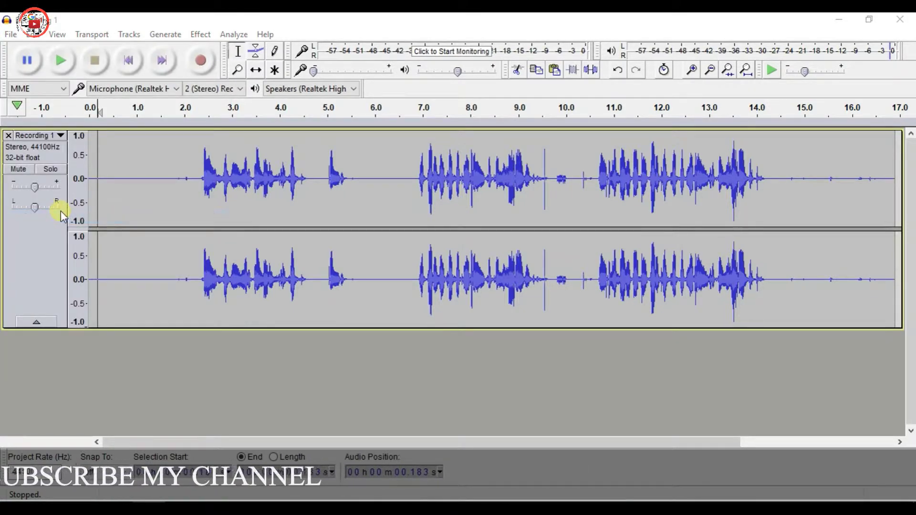